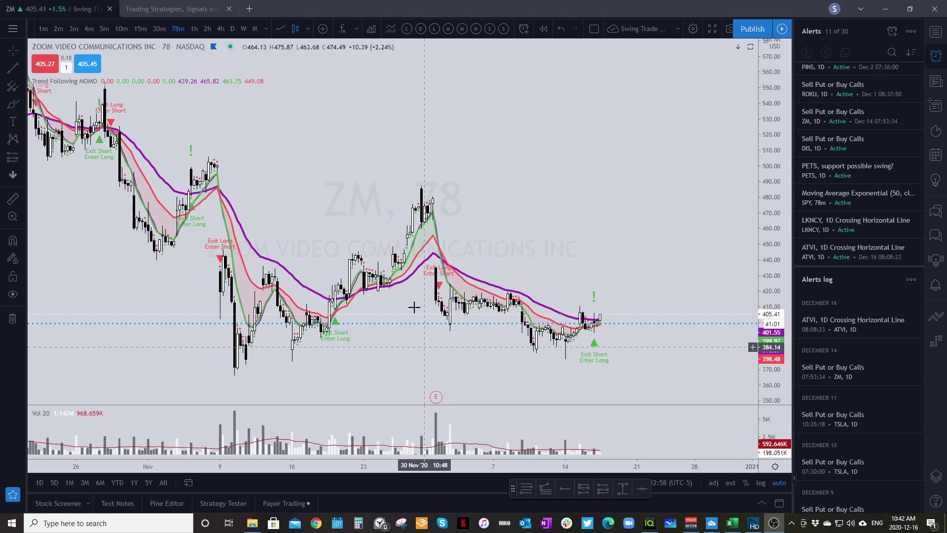
On the Scripts page, run a People search for the indicator author's username.
{"action": "left_click", "coordinate": [175, 10]}
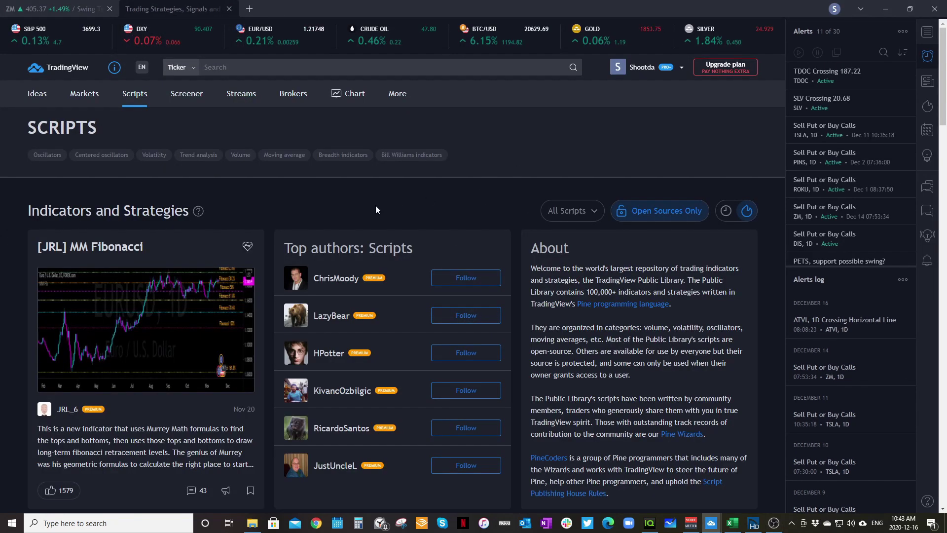
{"action": "left_click", "coordinate": [185, 68]}
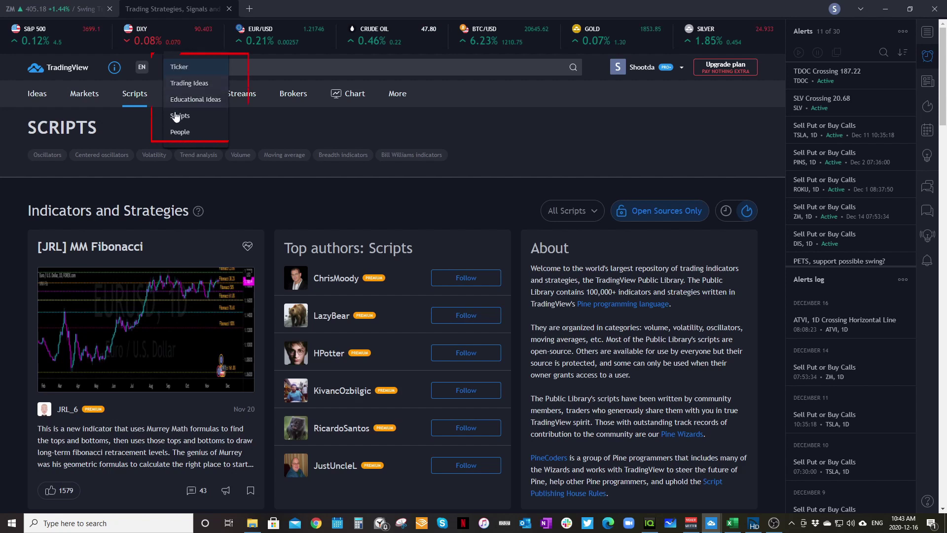
{"action": "left_click", "coordinate": [180, 132]}
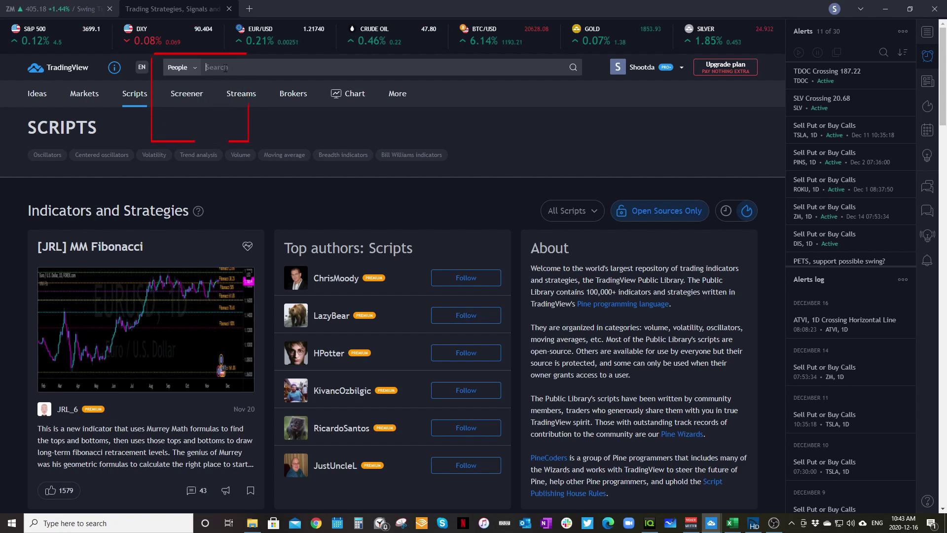
{"action": "type", "text": "mattdelong"}
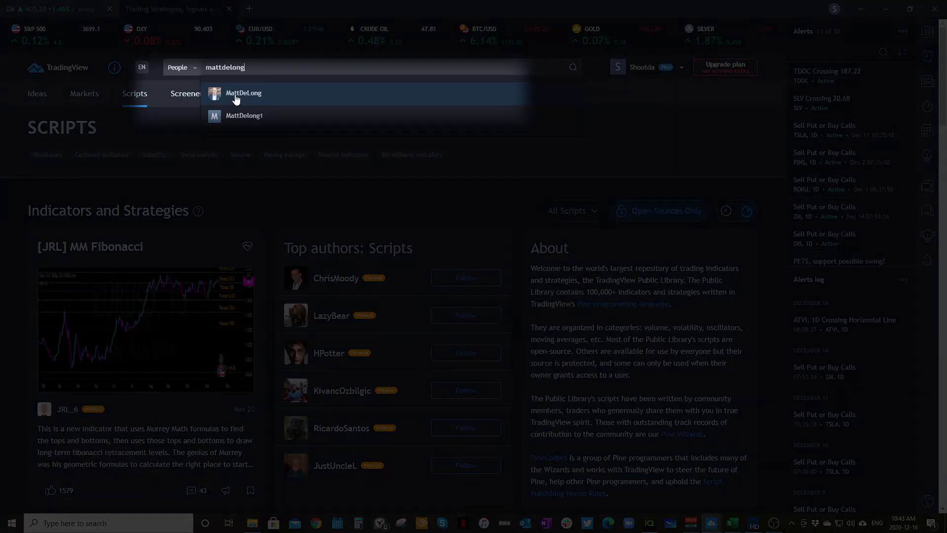
{"action": "key", "text": "Return"}
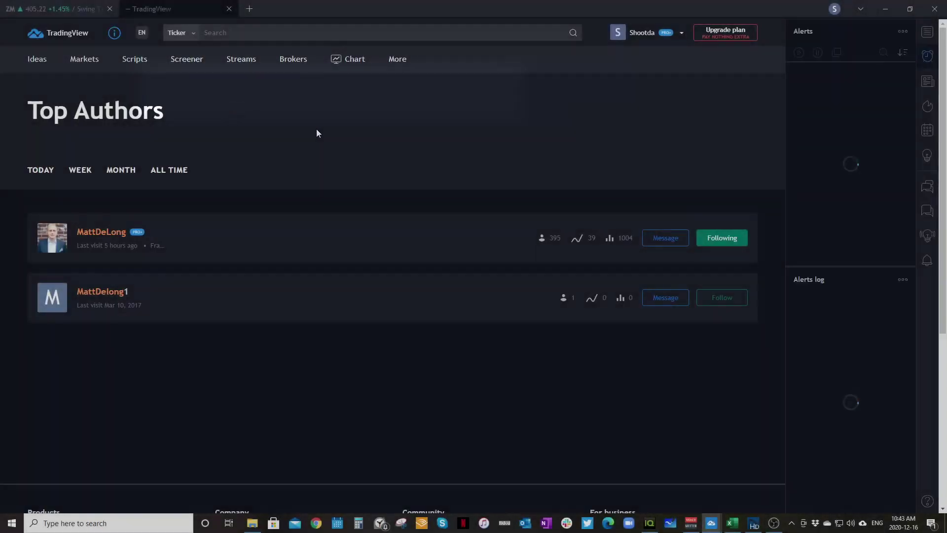
Open the author's profile and list his published scripts, including Trend Following MOMO.
{"action": "left_click", "coordinate": [103, 232]}
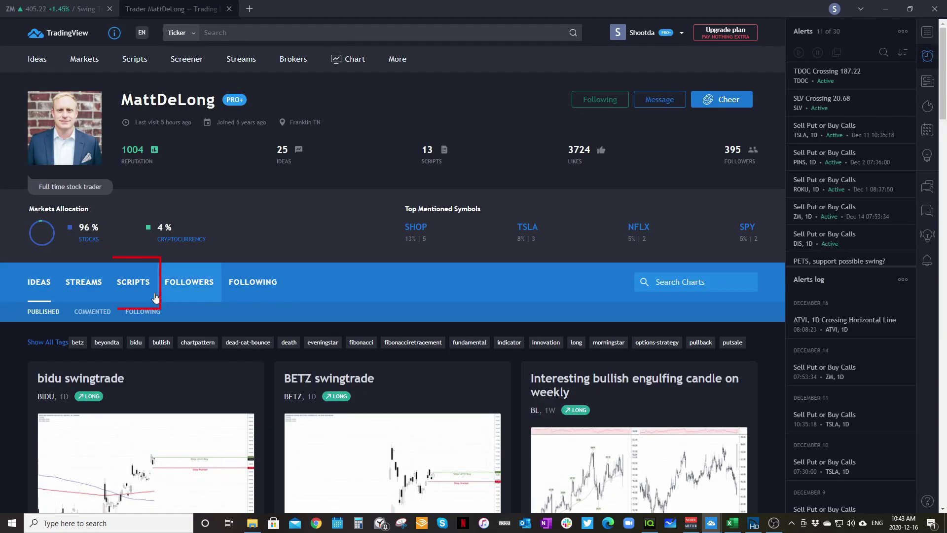
{"action": "left_click", "coordinate": [131, 285]}
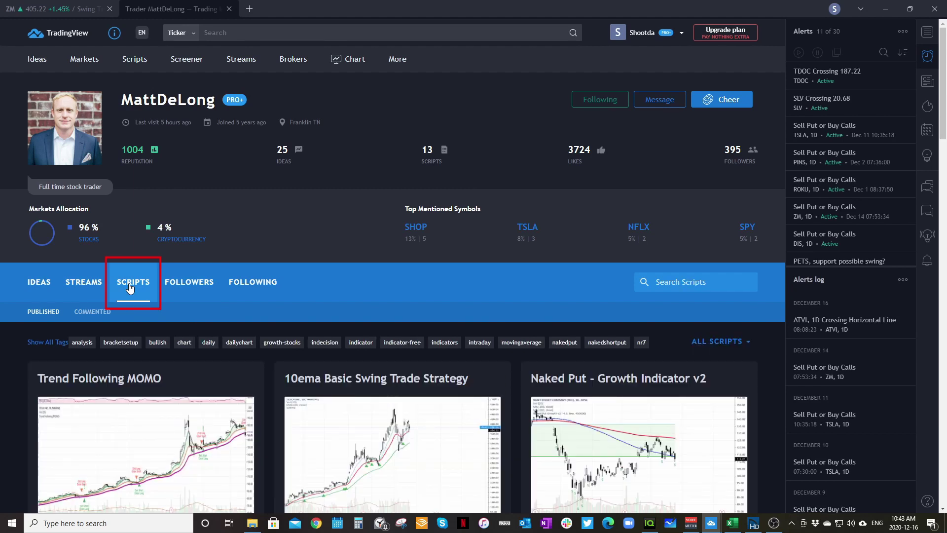
{"action": "scroll", "coordinate": [191, 254], "scroll_direction": "down", "scroll_amount": 2}
{"action": "scroll", "coordinate": [191, 255], "scroll_direction": "down", "scroll_amount": 3}
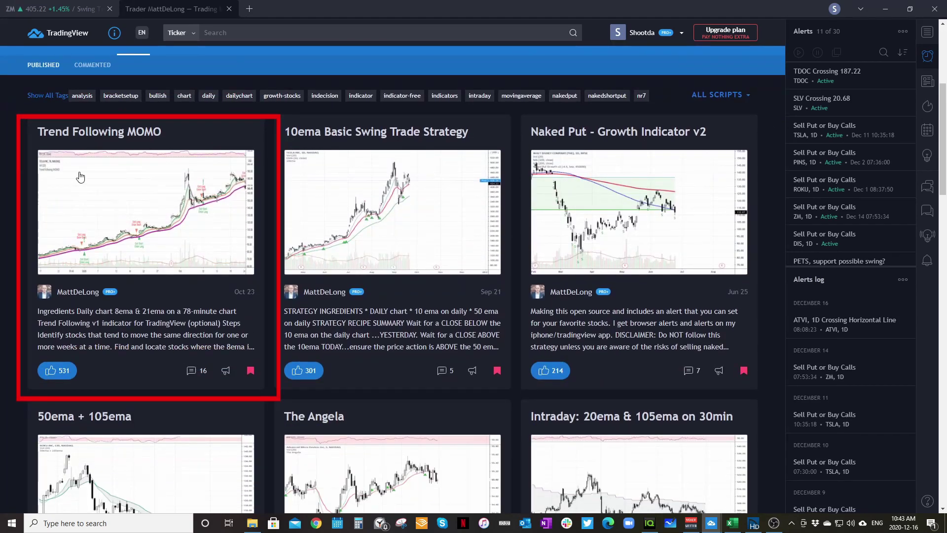
{"action": "left_click", "coordinate": [133, 136]}
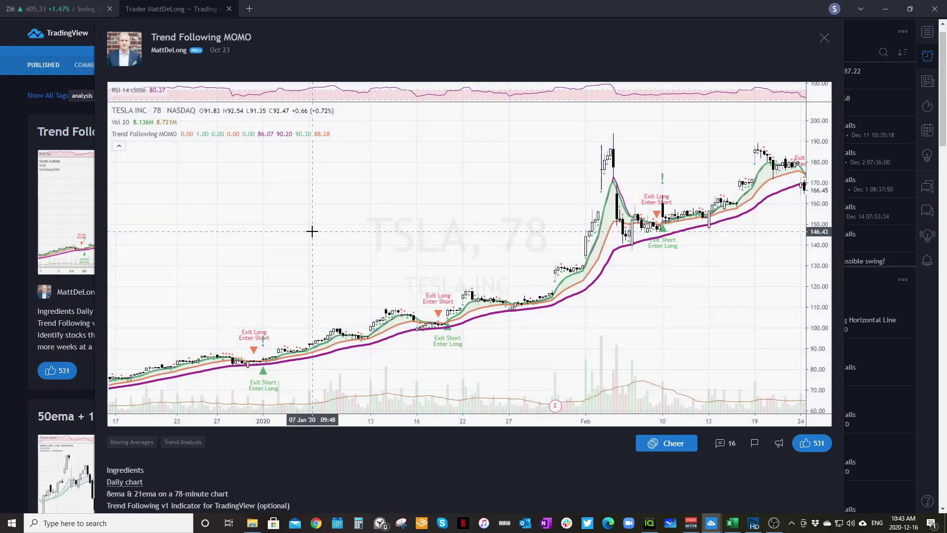
{"action": "scroll", "coordinate": [618, 328], "scroll_direction": "down", "scroll_amount": 4}
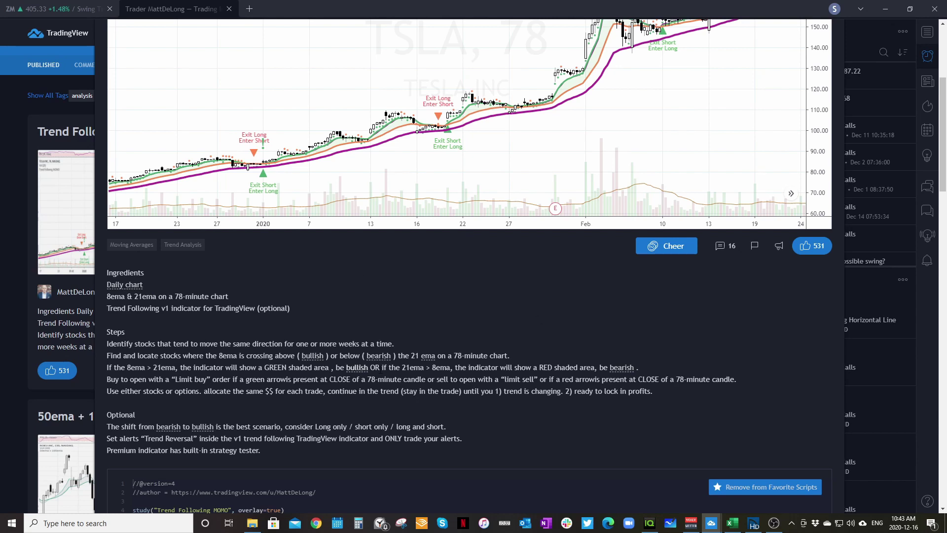
{"action": "scroll", "coordinate": [395, 358], "scroll_direction": "up", "scroll_amount": 4}
{"action": "scroll", "coordinate": [534, 435], "scroll_direction": "down", "scroll_amount": 4}
{"action": "scroll", "coordinate": [535, 439], "scroll_direction": "down", "scroll_amount": 2}
{"action": "scroll", "coordinate": [668, 441], "scroll_direction": "down", "scroll_amount": 1}
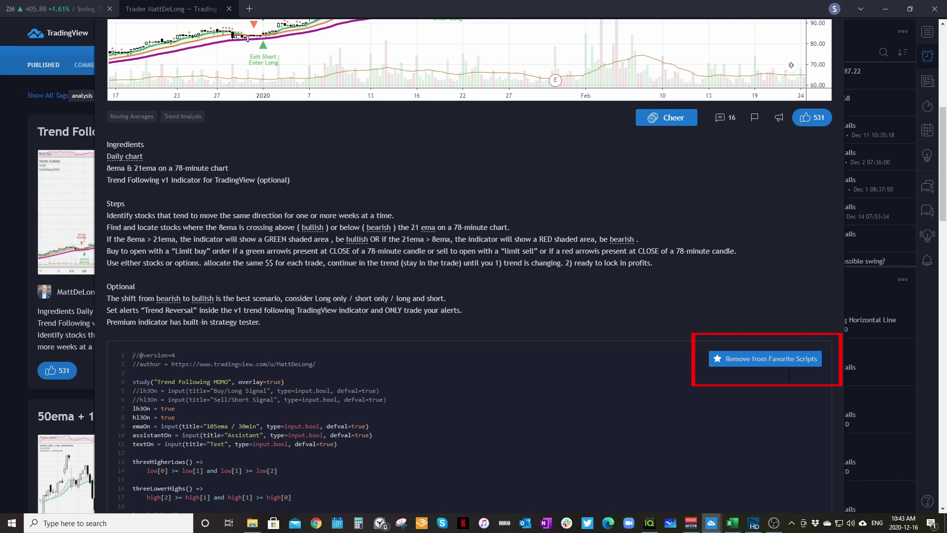
{"action": "left_click", "coordinate": [765, 362]}
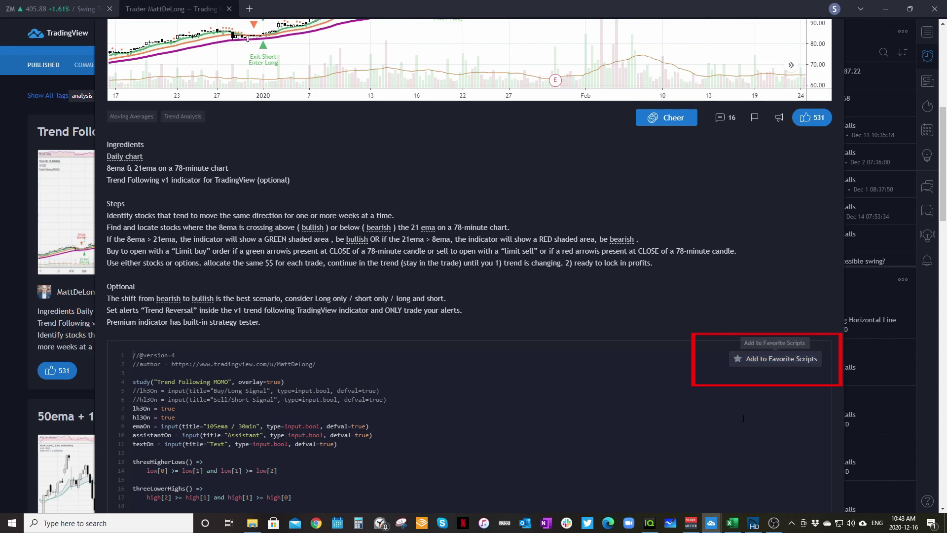
{"action": "left_click", "coordinate": [765, 363]}
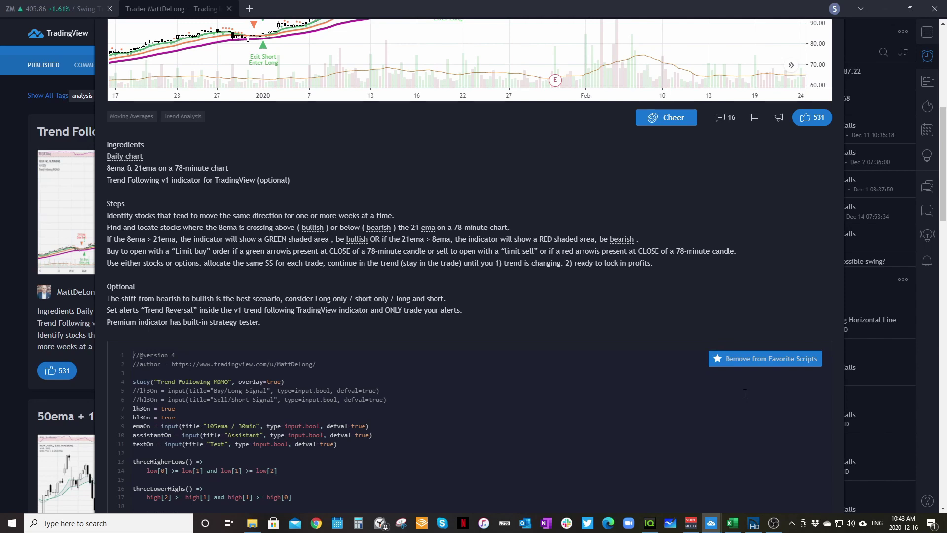
{"action": "scroll", "coordinate": [605, 355], "scroll_direction": "up", "scroll_amount": 7}
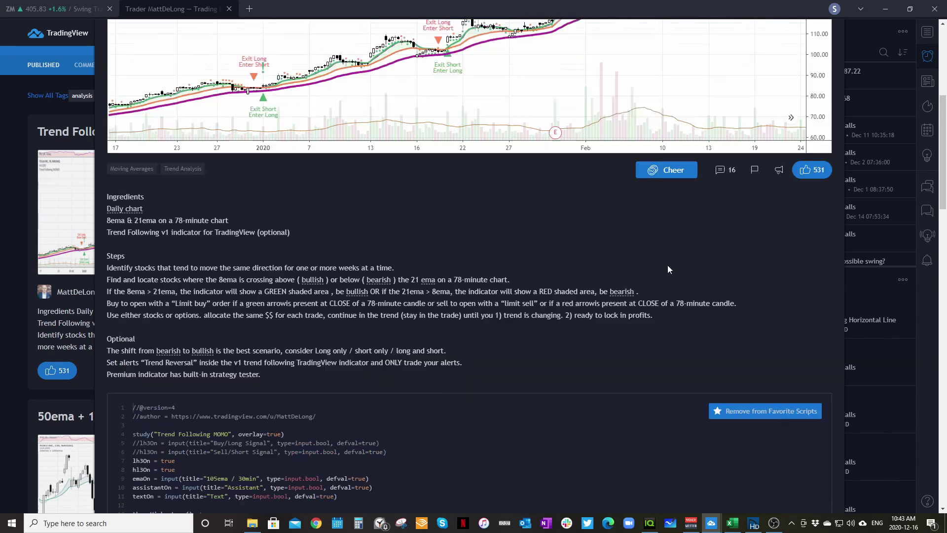
{"action": "left_click", "coordinate": [824, 57]}
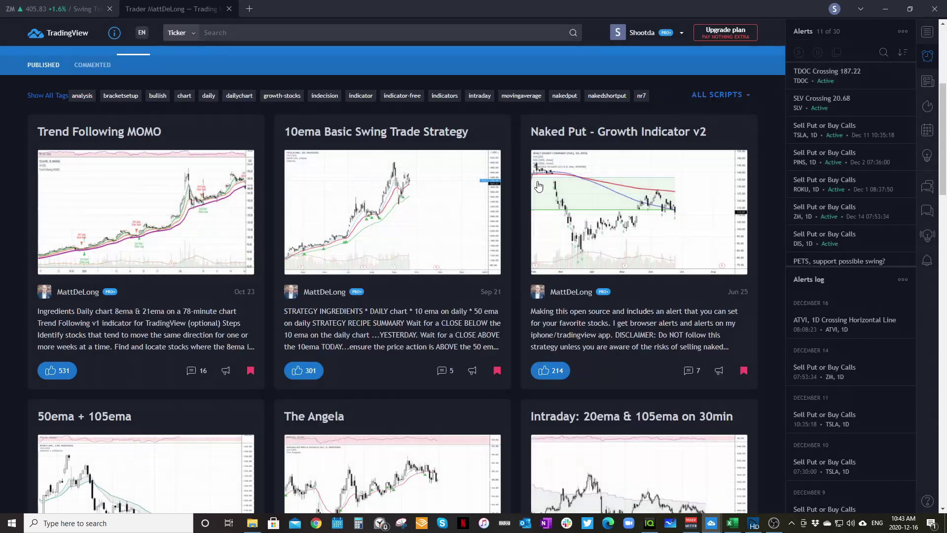
On the ZM chart, remove the old Trend Following MOMO and re-add it from Favorites.
{"action": "left_click", "coordinate": [62, 14]}
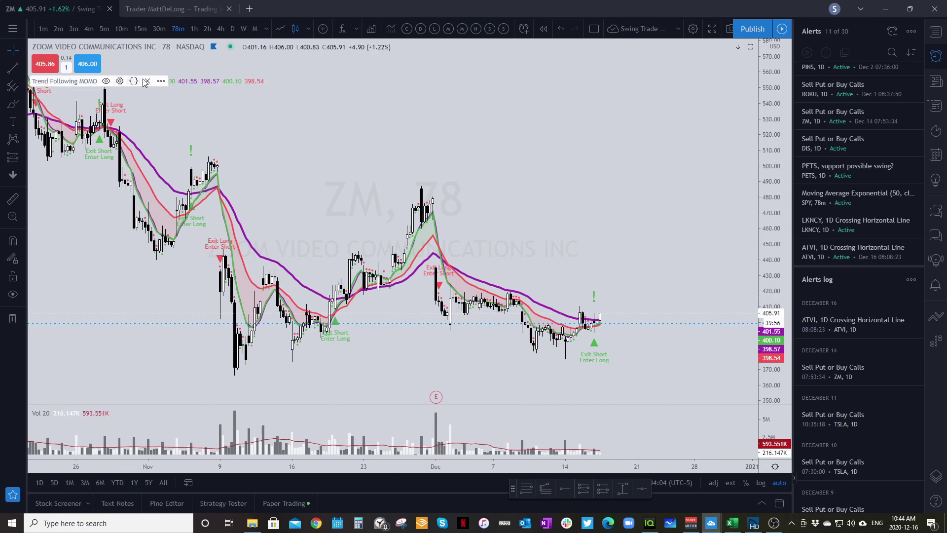
{"action": "left_click", "coordinate": [146, 82]}
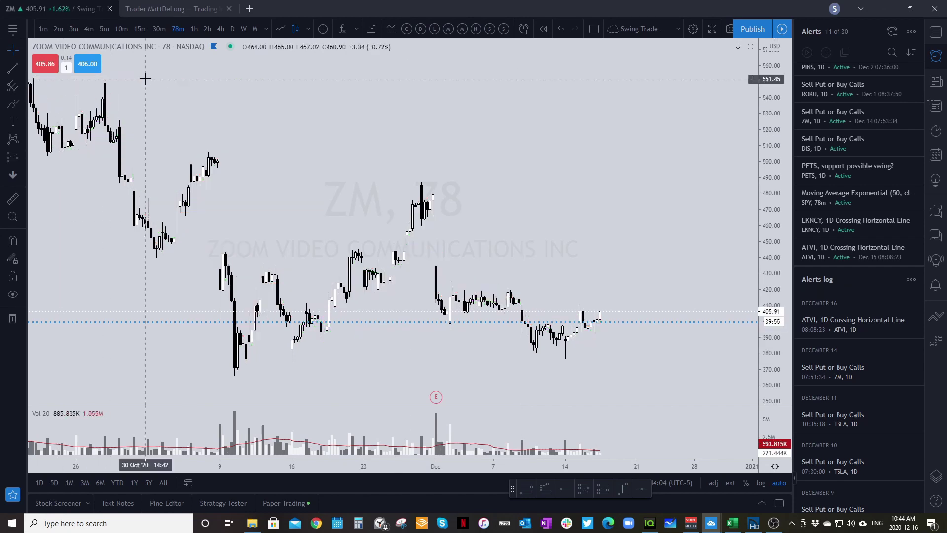
{"action": "left_click", "coordinate": [343, 34]}
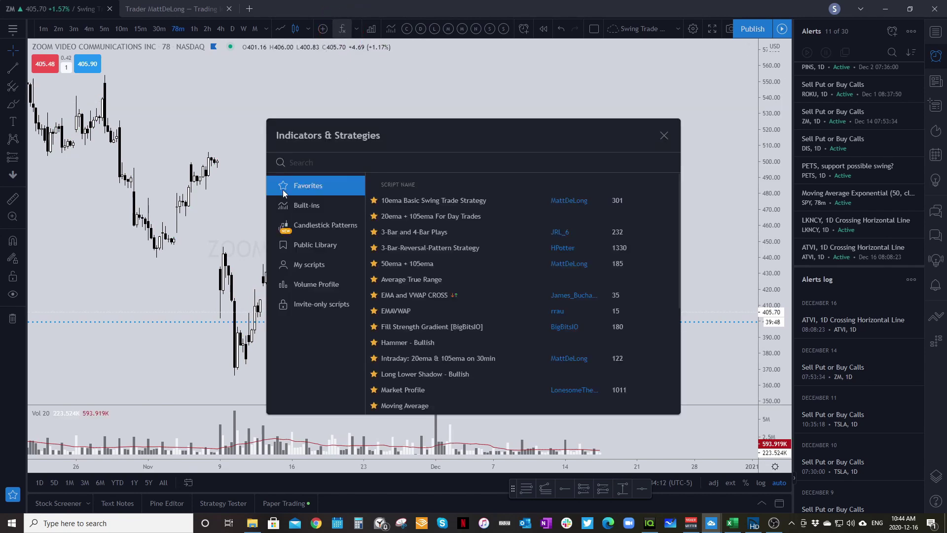
{"action": "scroll", "coordinate": [472, 212], "scroll_direction": "down", "scroll_amount": 2}
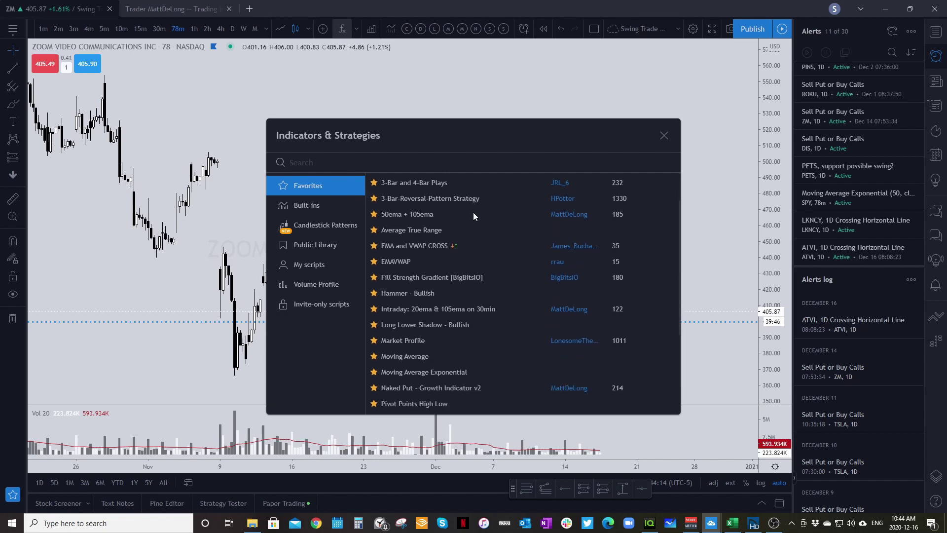
{"action": "scroll", "coordinate": [474, 213], "scroll_direction": "down", "scroll_amount": 2}
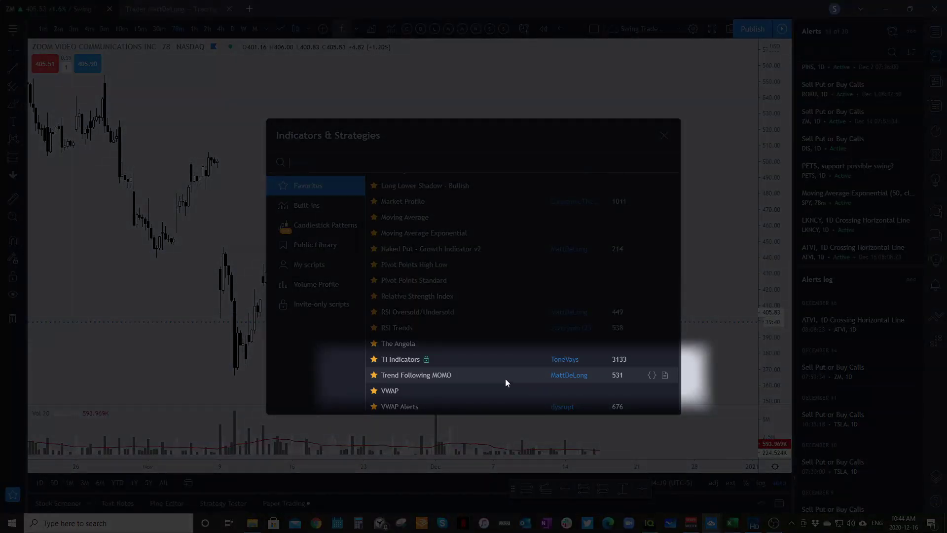
{"action": "left_click", "coordinate": [407, 376]}
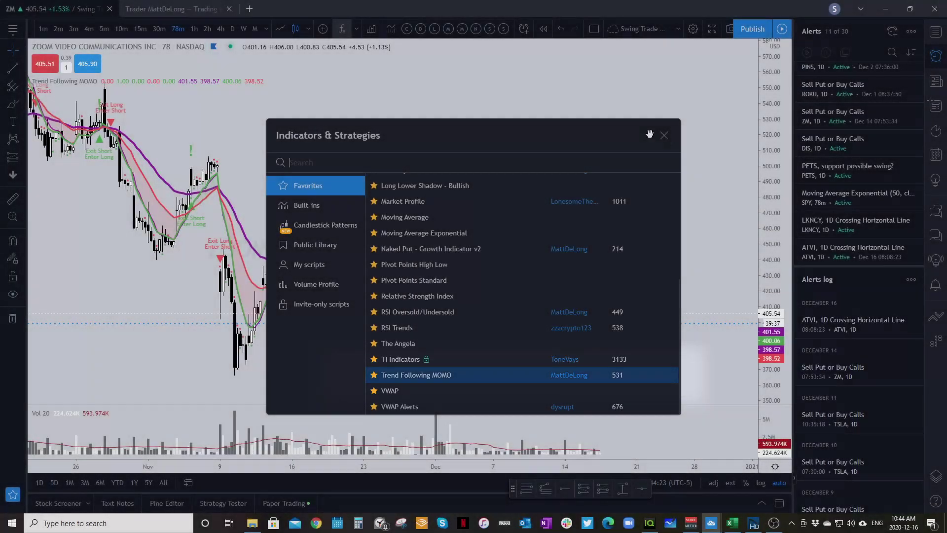
{"action": "left_click", "coordinate": [664, 135]}
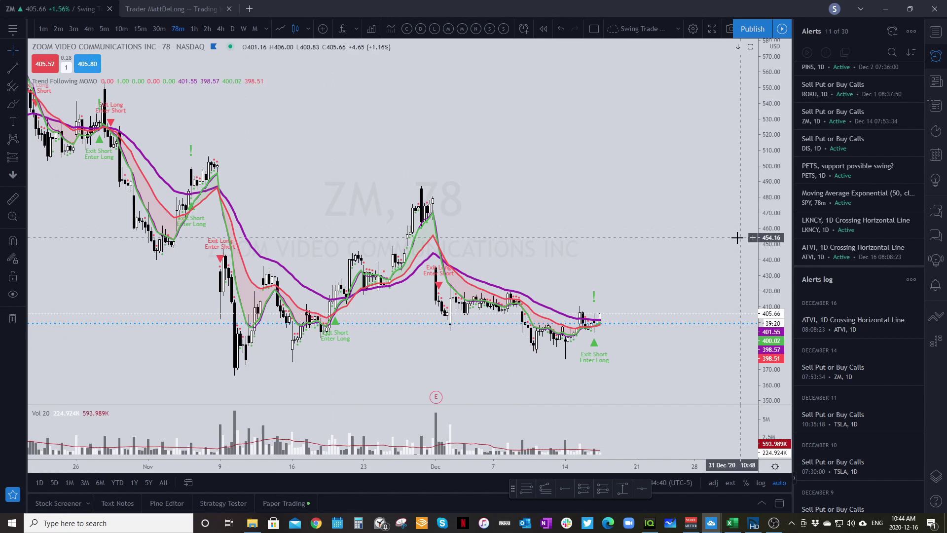
Create a Trend Reversing alert on Trend Following MOMO, once per bar close, message 'Trend Changing'.
{"action": "mouse_move", "coordinate": [85, 86]}
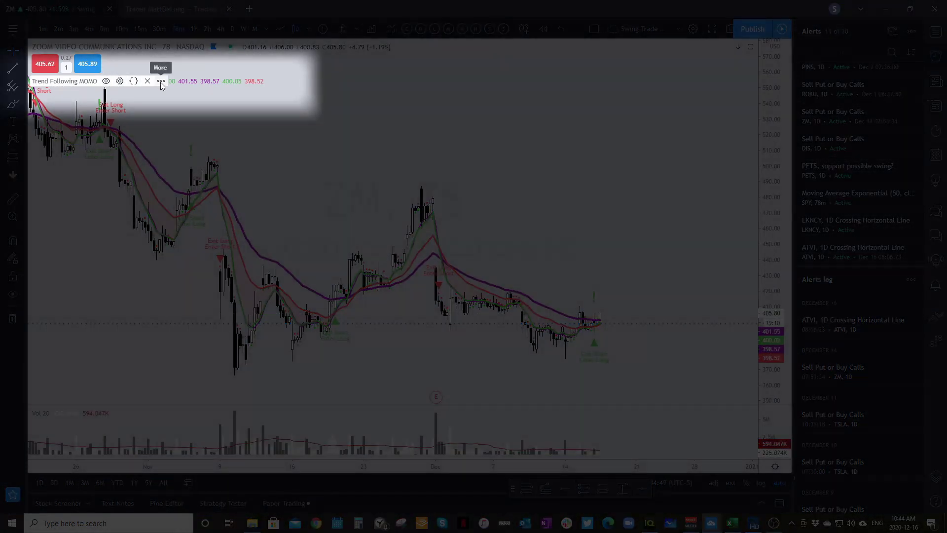
{"action": "left_click", "coordinate": [161, 82]}
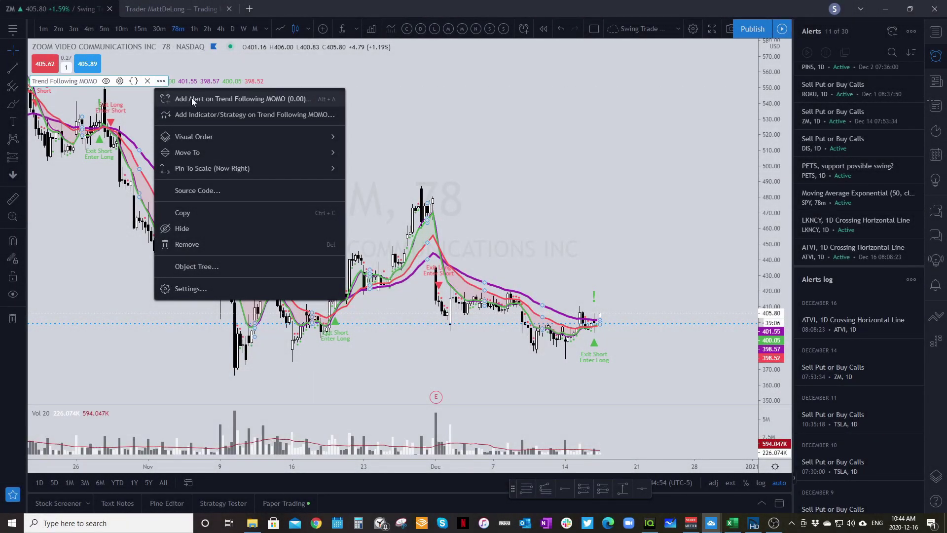
{"action": "left_click", "coordinate": [191, 98]}
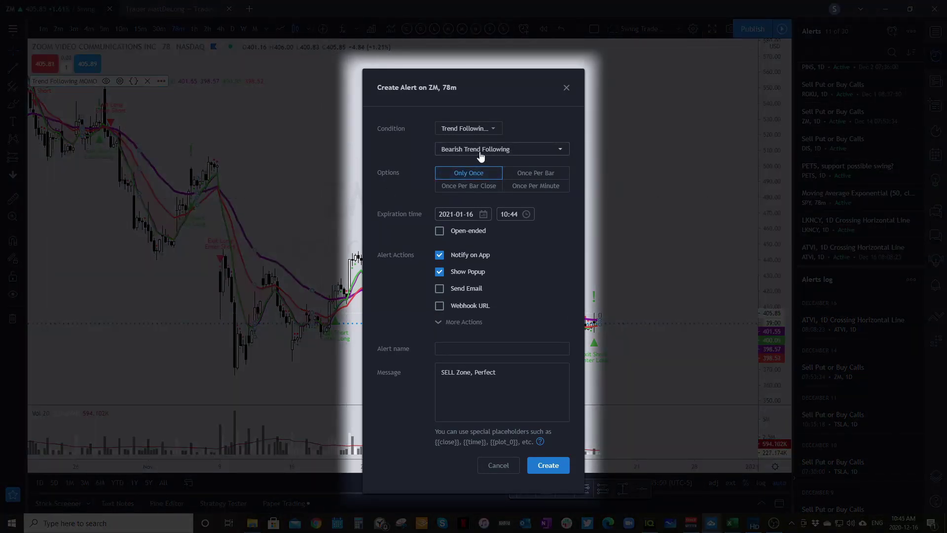
{"action": "left_click", "coordinate": [469, 150]}
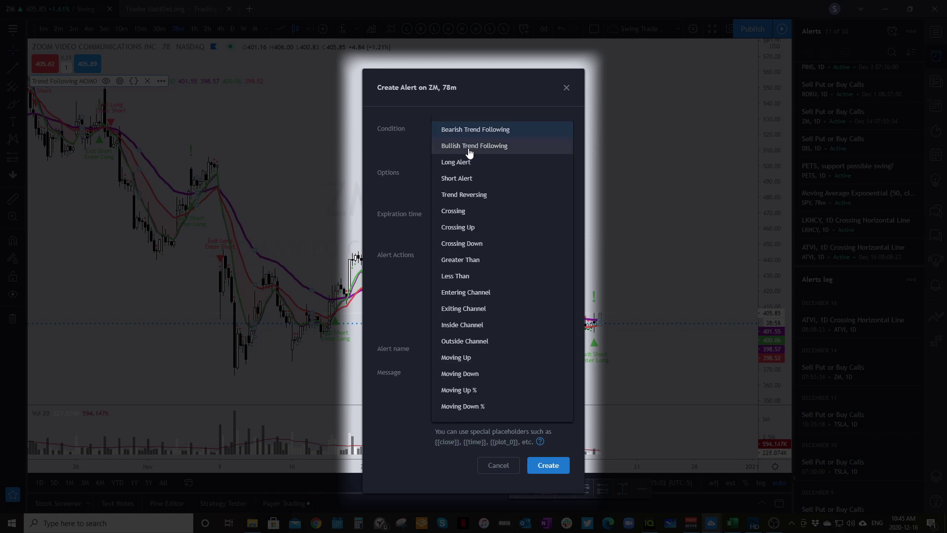
{"action": "left_click", "coordinate": [458, 196]}
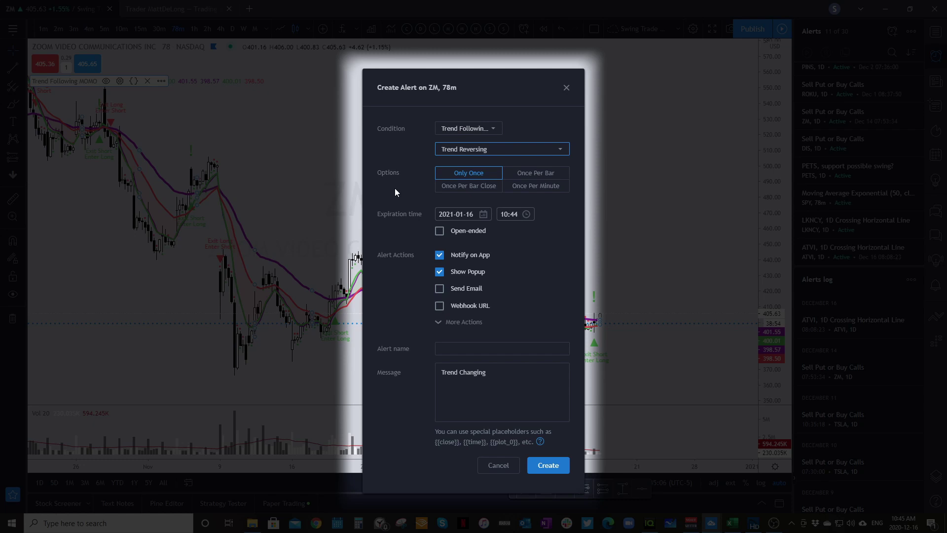
{"action": "left_click", "coordinate": [458, 194]}
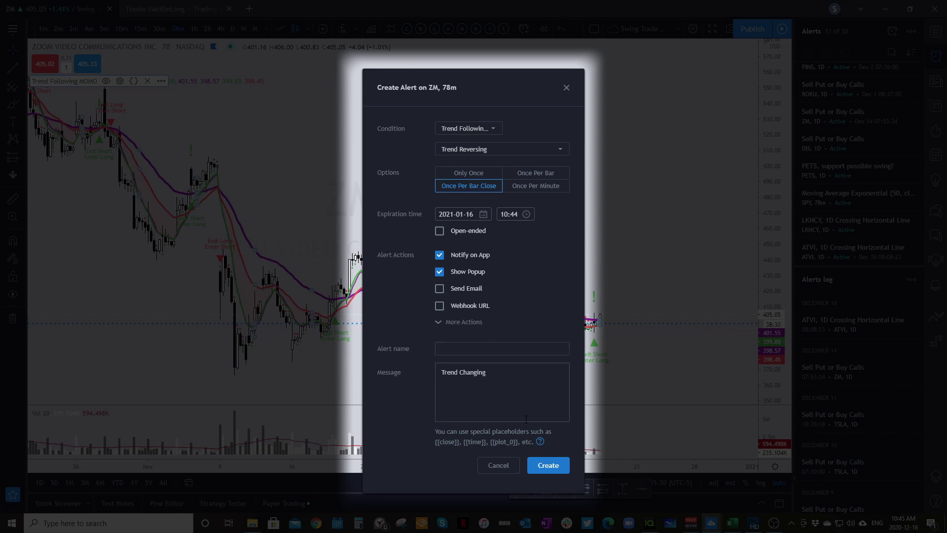
{"action": "left_click", "coordinate": [546, 471]}
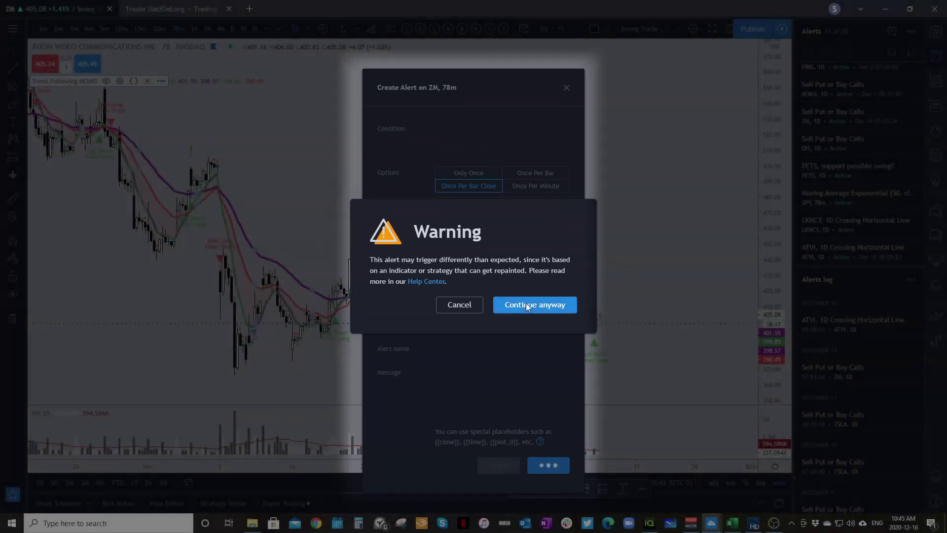
Accept the repaint warning and verify the active 'Trend Changing' alert on ZM 78m.
{"action": "left_click", "coordinate": [523, 304]}
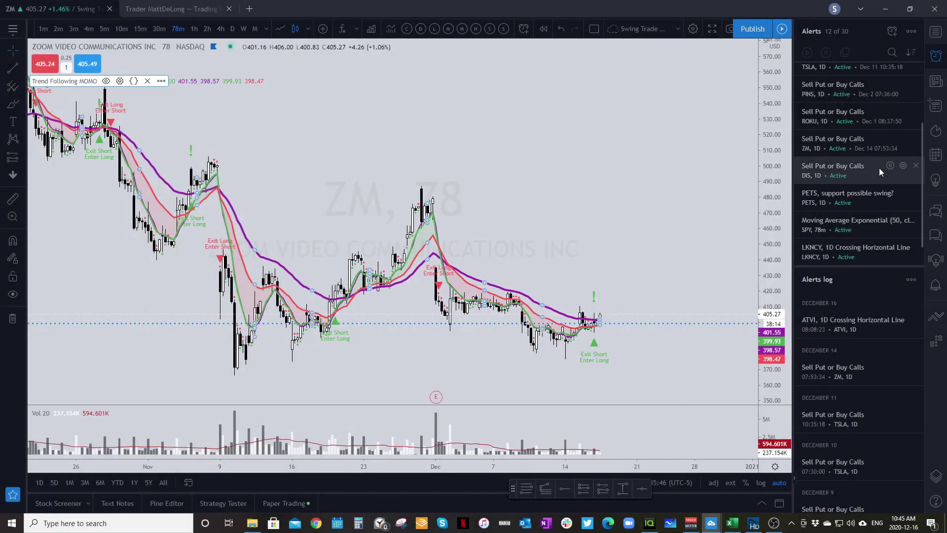
{"action": "scroll", "coordinate": [879, 168], "scroll_direction": "up", "scroll_amount": 3}
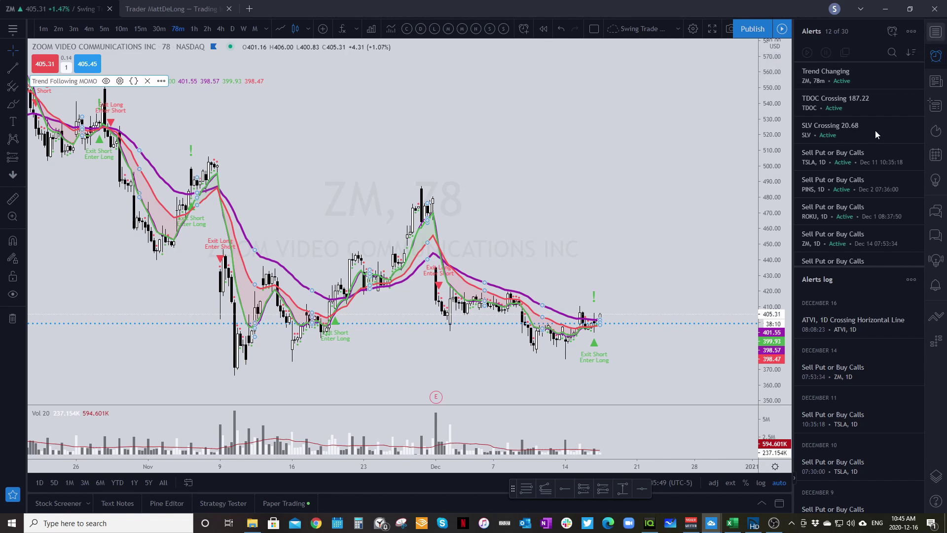
{"action": "left_click", "coordinate": [936, 33]}
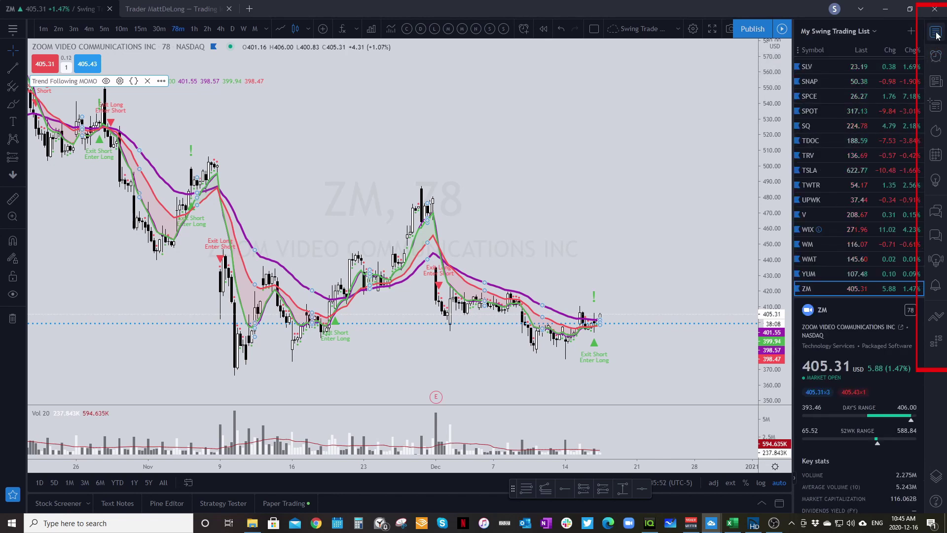
{"action": "left_click", "coordinate": [936, 57]}
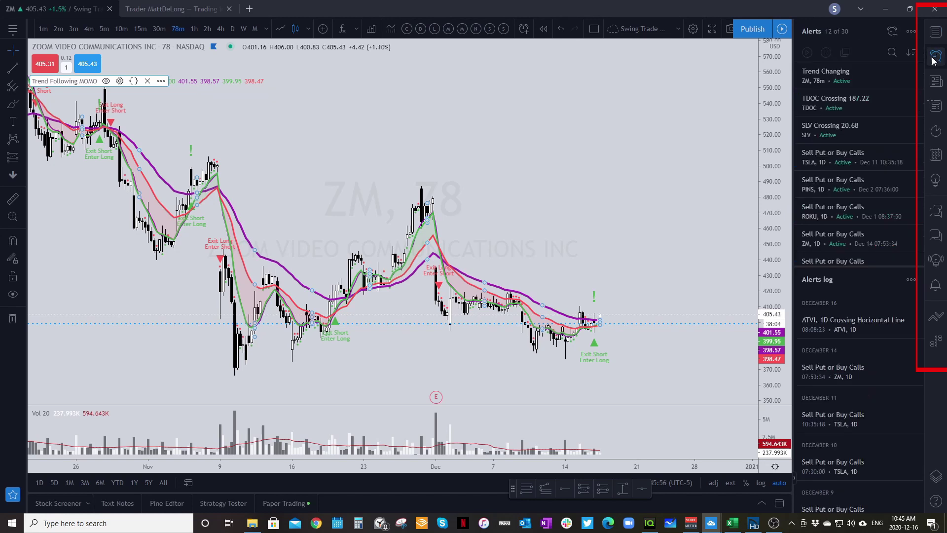
{"action": "mouse_move", "coordinate": [816, 77]}
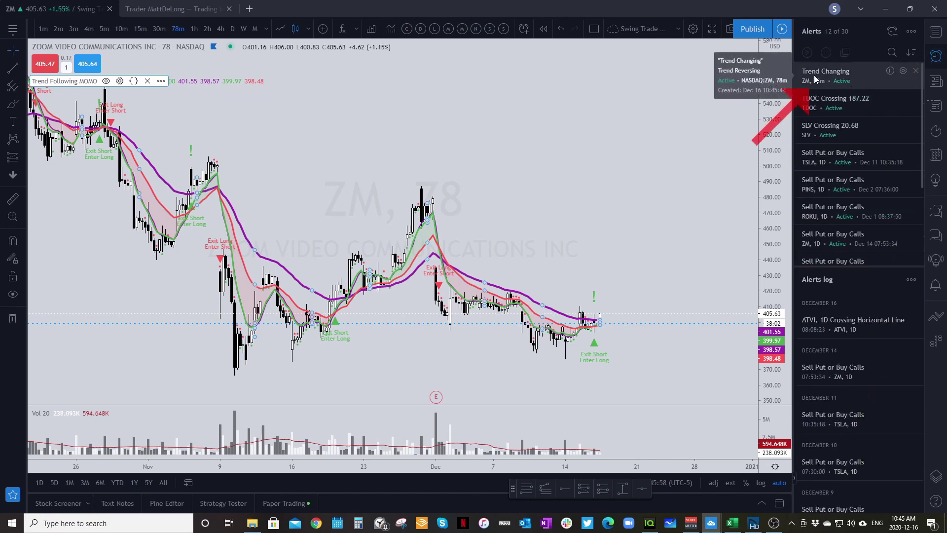